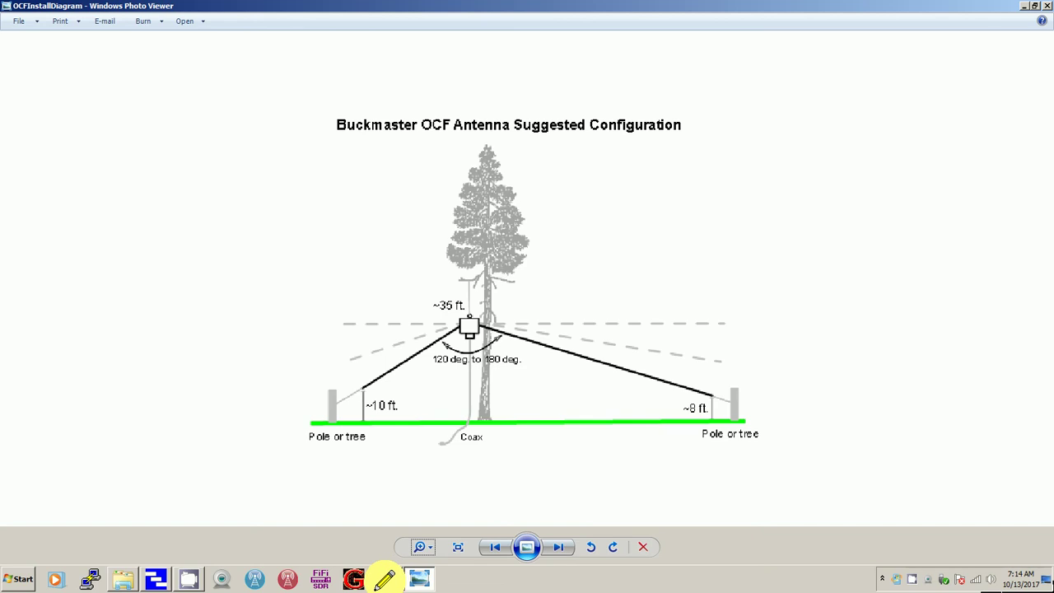
# Switch to Times Technology PC Host V and load the sweep file "40 to 6 OCF.csv" from the 226 Analyzer folder
pyautogui.click(384, 579)
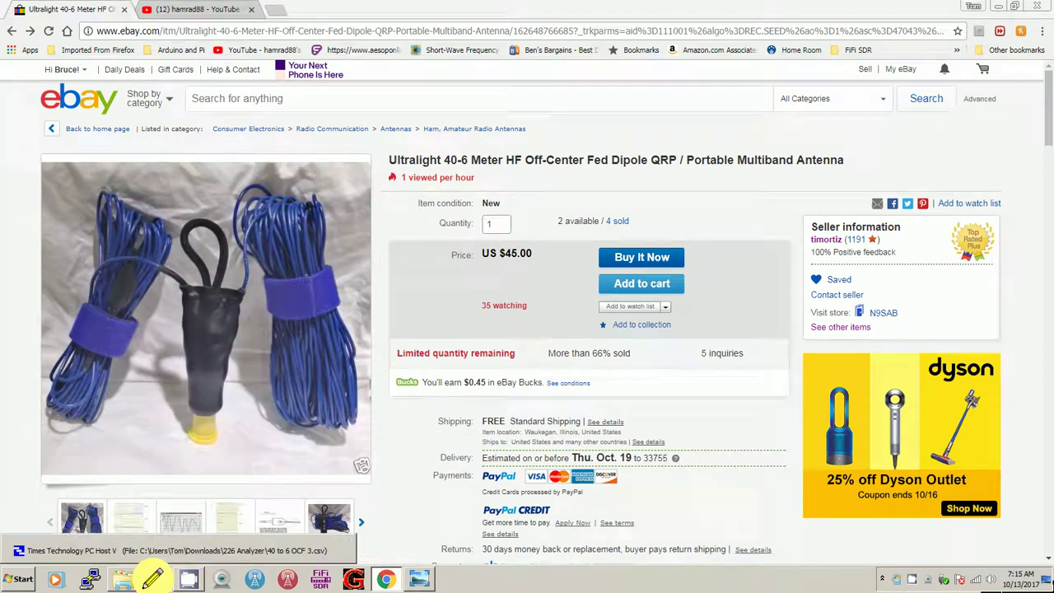
pyautogui.click(152, 579)
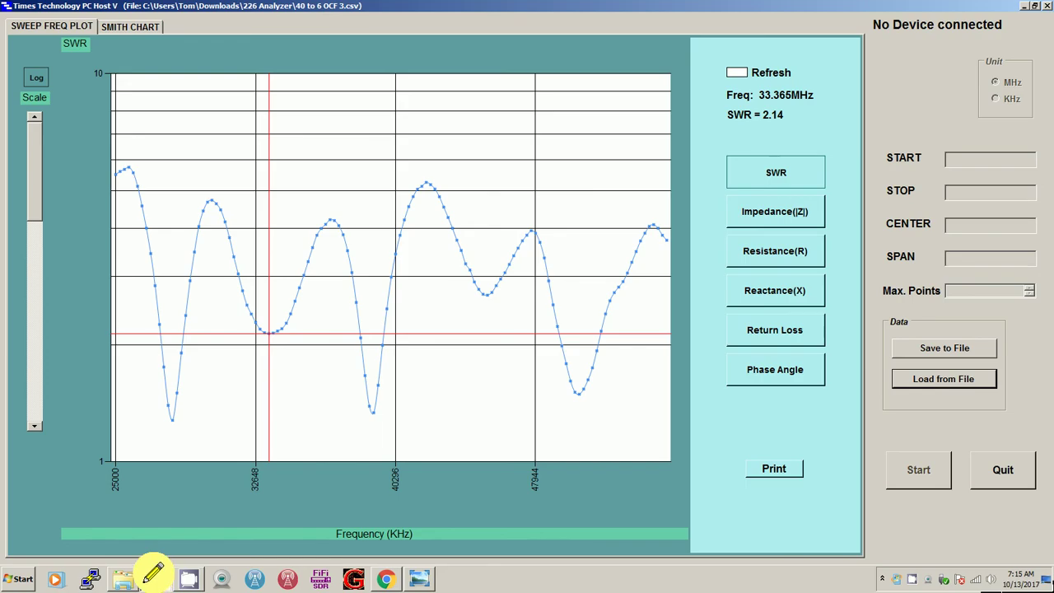
pyautogui.click(939, 378)
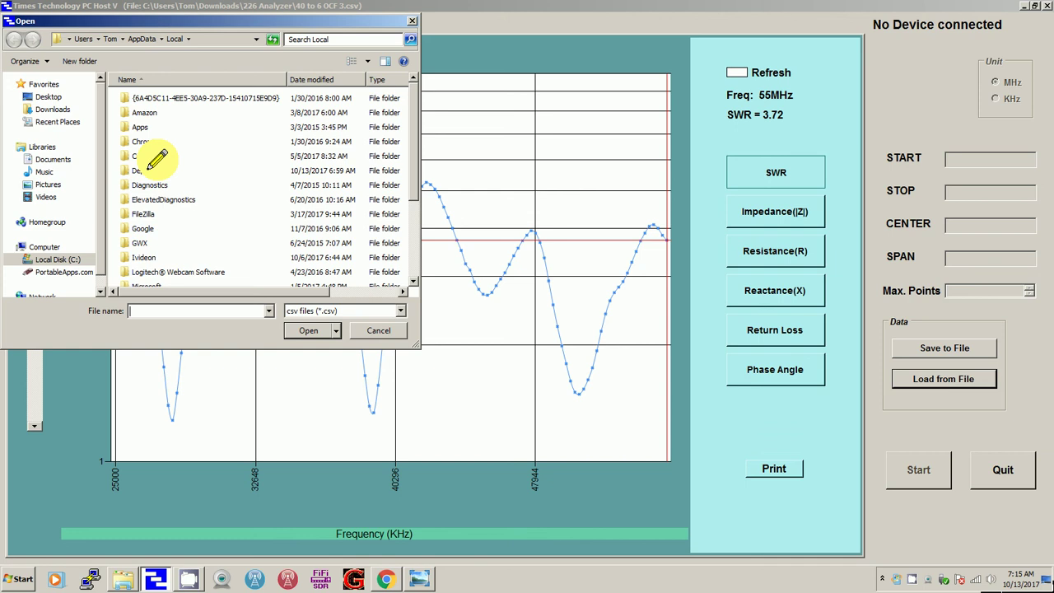
pyautogui.click(51, 122)
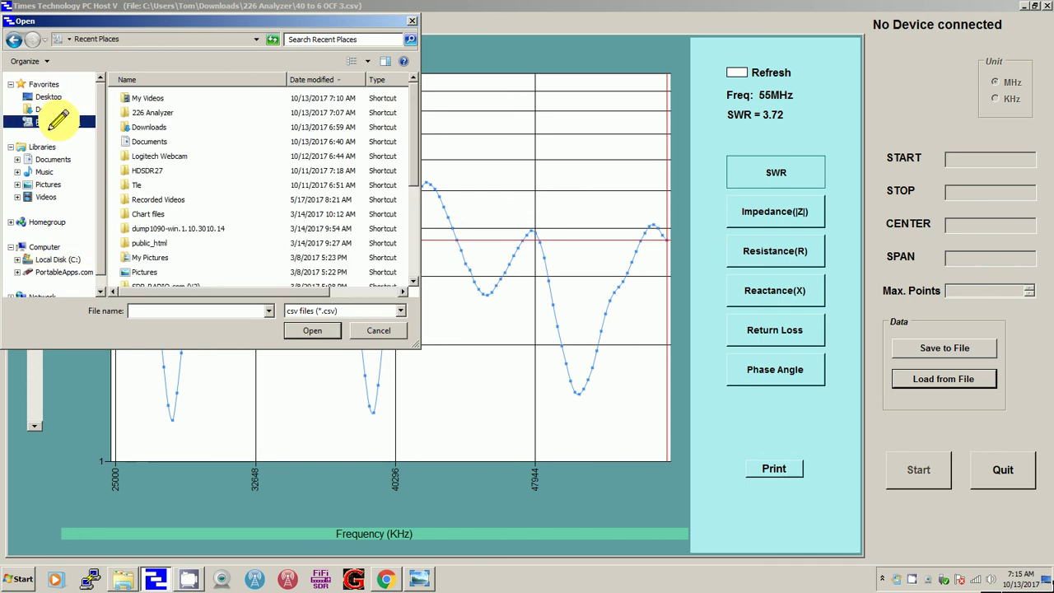
pyautogui.doubleClick(149, 113)
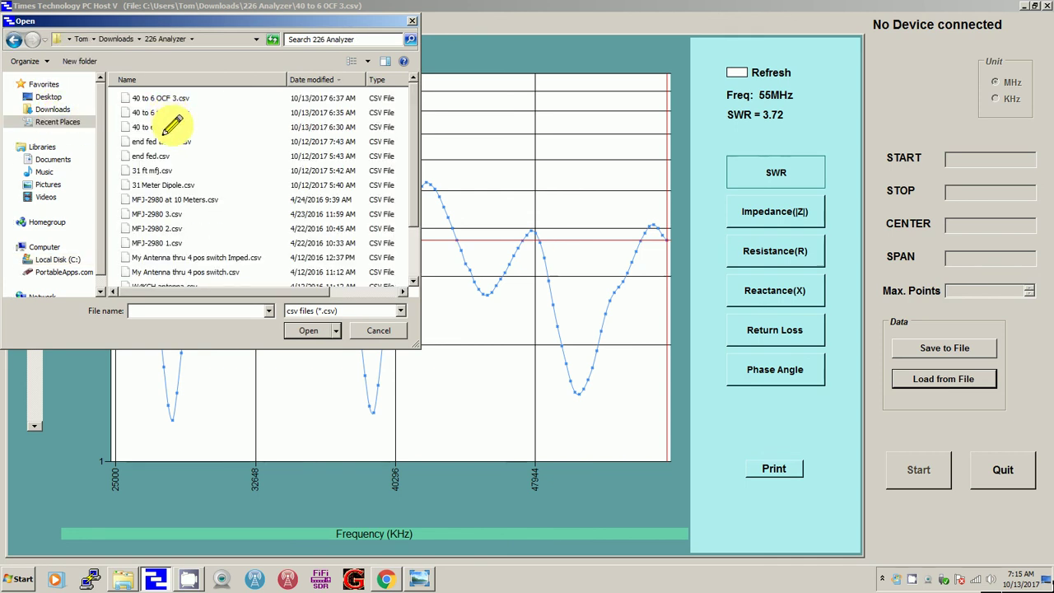
pyautogui.doubleClick(171, 125)
# Read the SWR at the curve's dips near 28 MHz and 14 MHz on the sweep plot
pyautogui.click(623, 348)
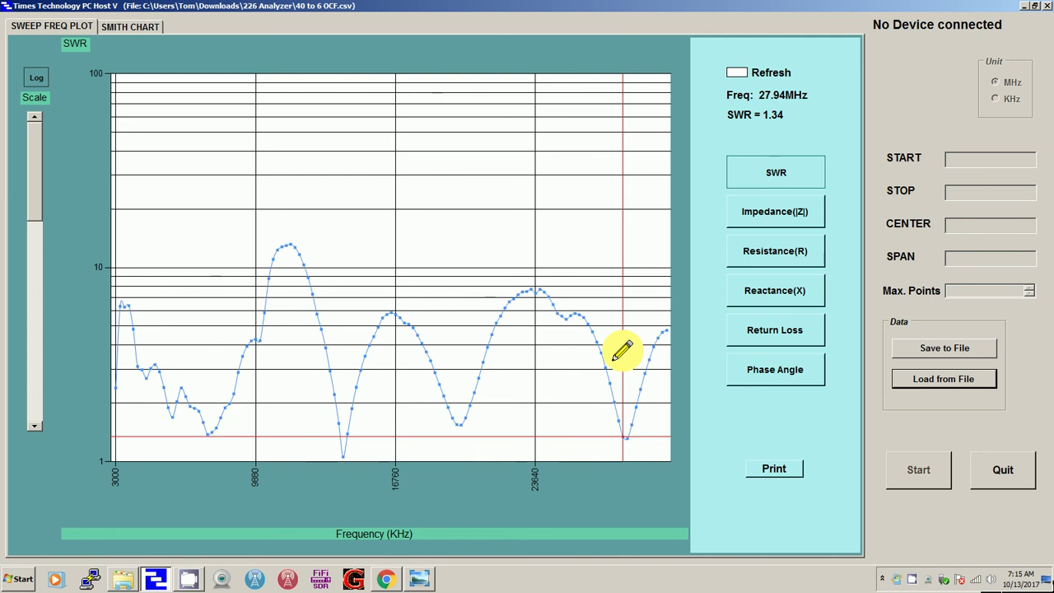
pyautogui.moveTo(623, 352)
pyautogui.mouseDown()
pyautogui.moveTo(620, 285)
pyautogui.moveTo(453, 344)
pyautogui.moveTo(342, 457)
pyautogui.mouseUp()
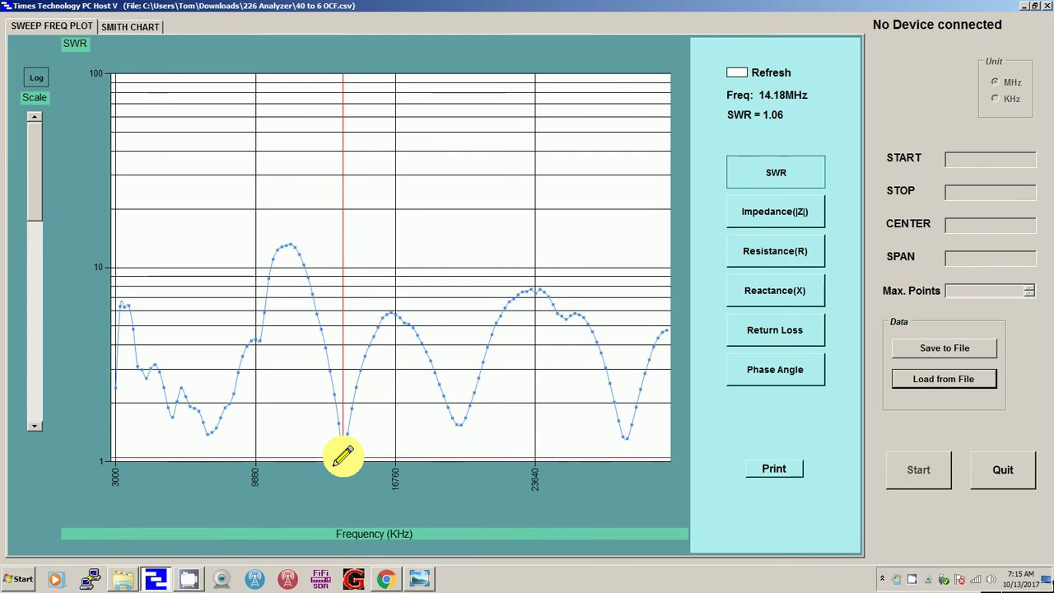
pyautogui.moveTo(342, 458); pyautogui.dragTo(371, 441)
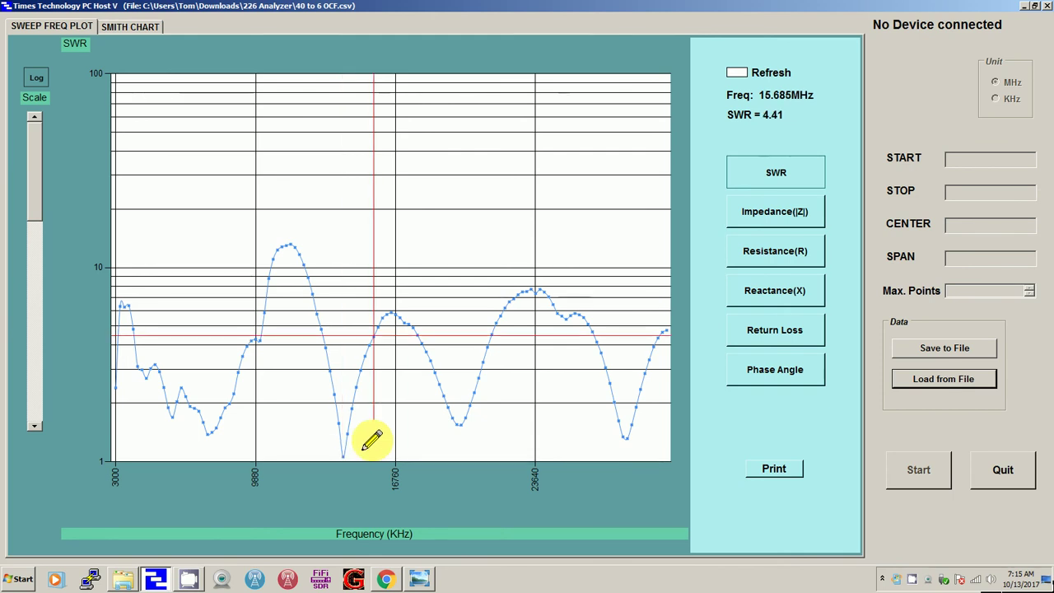
pyautogui.moveTo(371, 441)
pyautogui.mouseDown()
pyautogui.moveTo(329, 358)
pyautogui.moveTo(343, 459)
pyautogui.mouseUp()
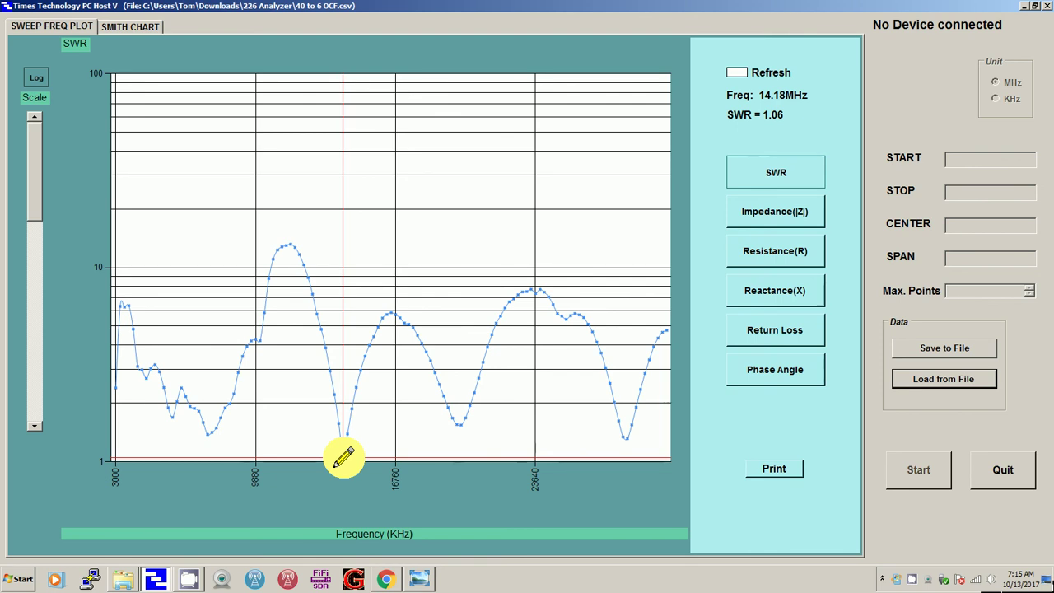
pyautogui.click(345, 459)
pyautogui.moveTo(344, 458)
pyautogui.mouseDown()
pyautogui.moveTo(346, 376)
pyautogui.moveTo(651, 368)
pyautogui.moveTo(752, 313)
pyautogui.mouseUp()
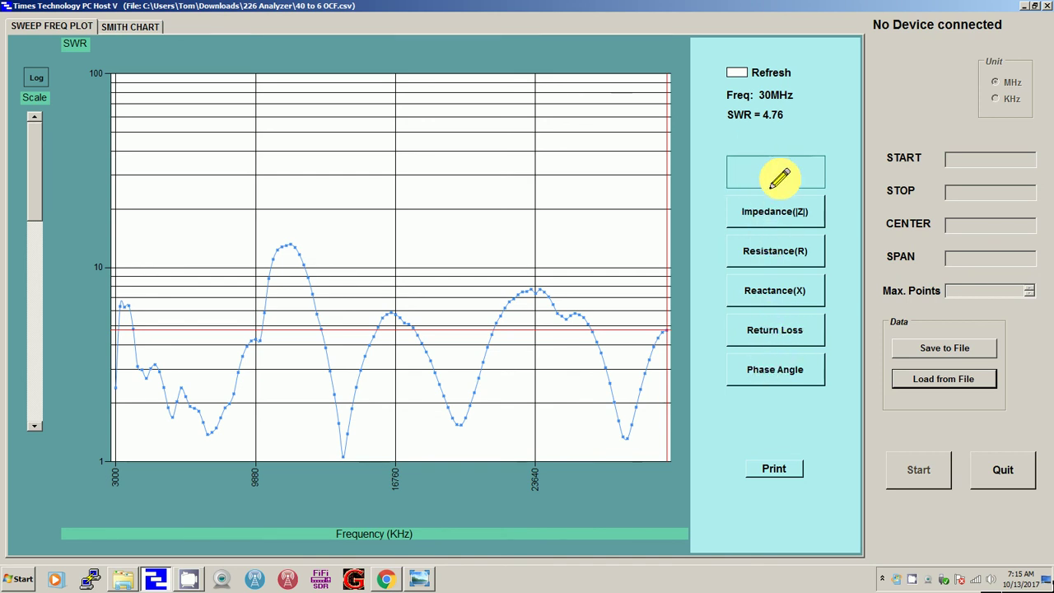
# Compare the SWR at and on both sides of the 14 MHz dip, and check the 28 MHz dip again
pyautogui.click(513, 418)
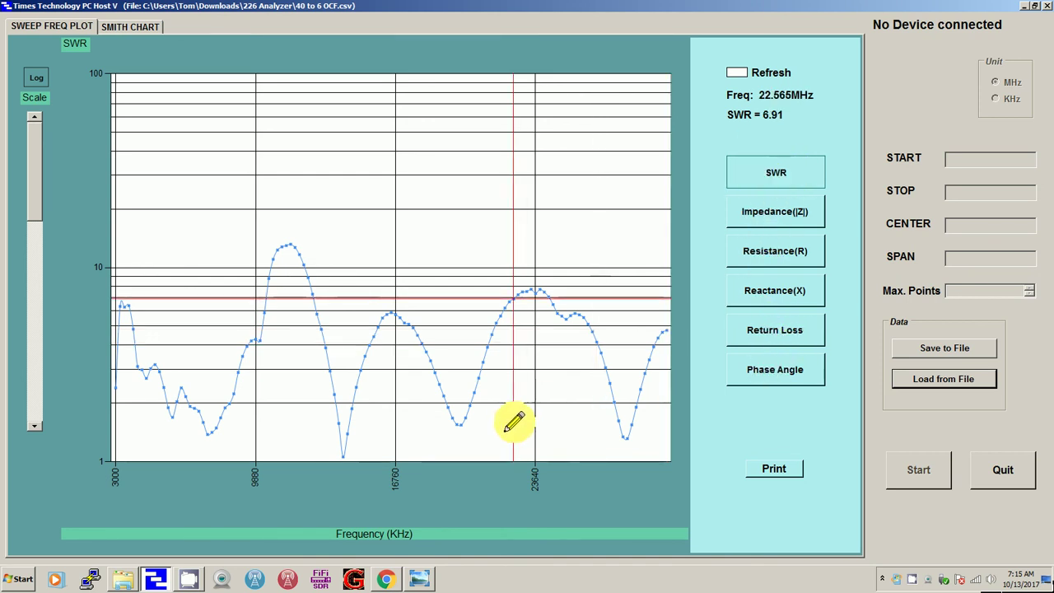
pyautogui.moveTo(513, 418); pyautogui.dragTo(348, 463)
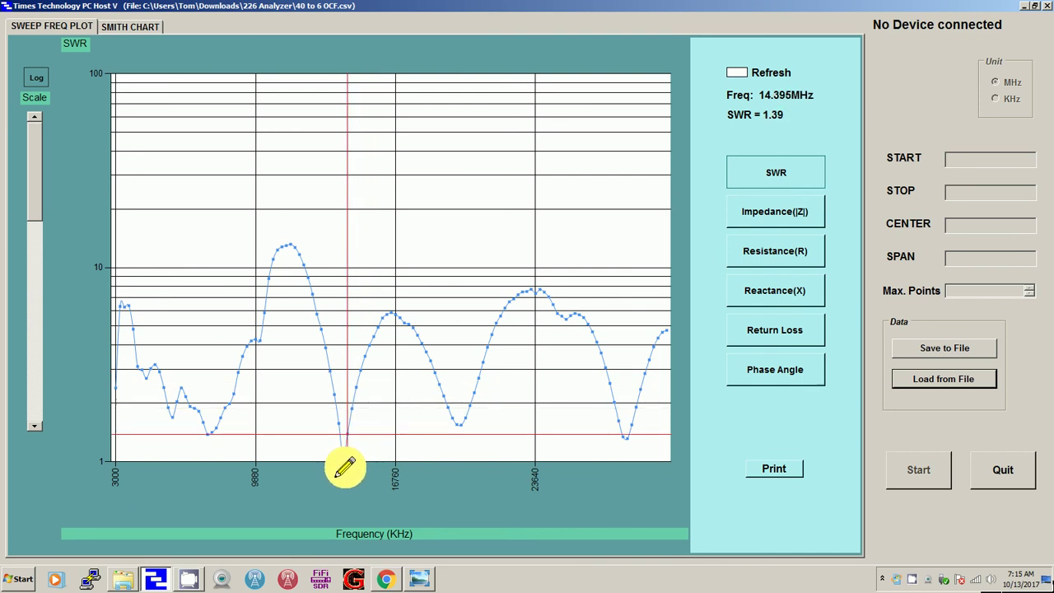
pyautogui.moveTo(345, 468); pyautogui.dragTo(341, 474)
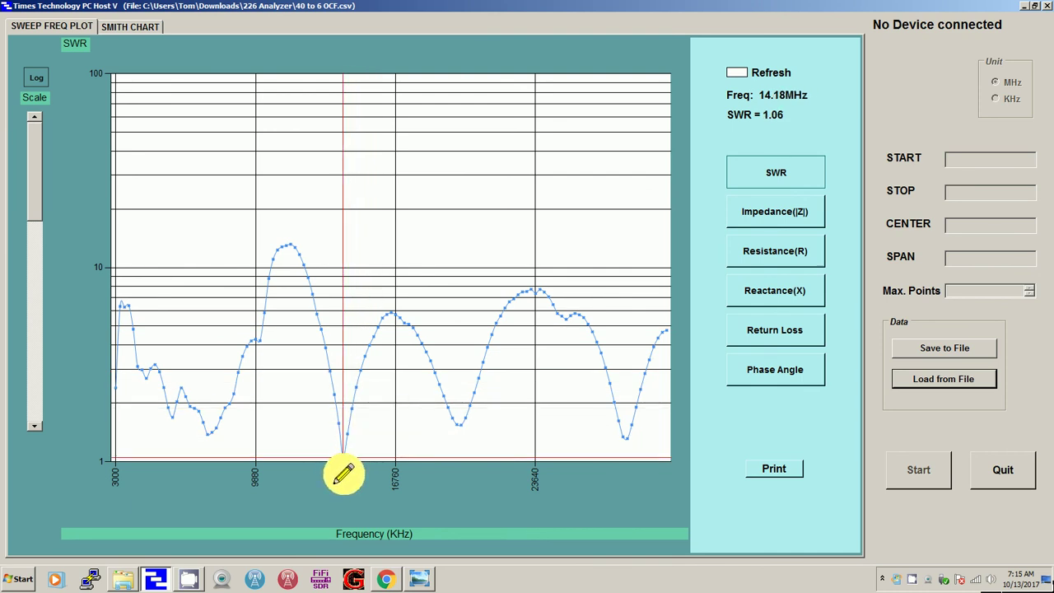
pyautogui.click(344, 473)
pyautogui.click(336, 452)
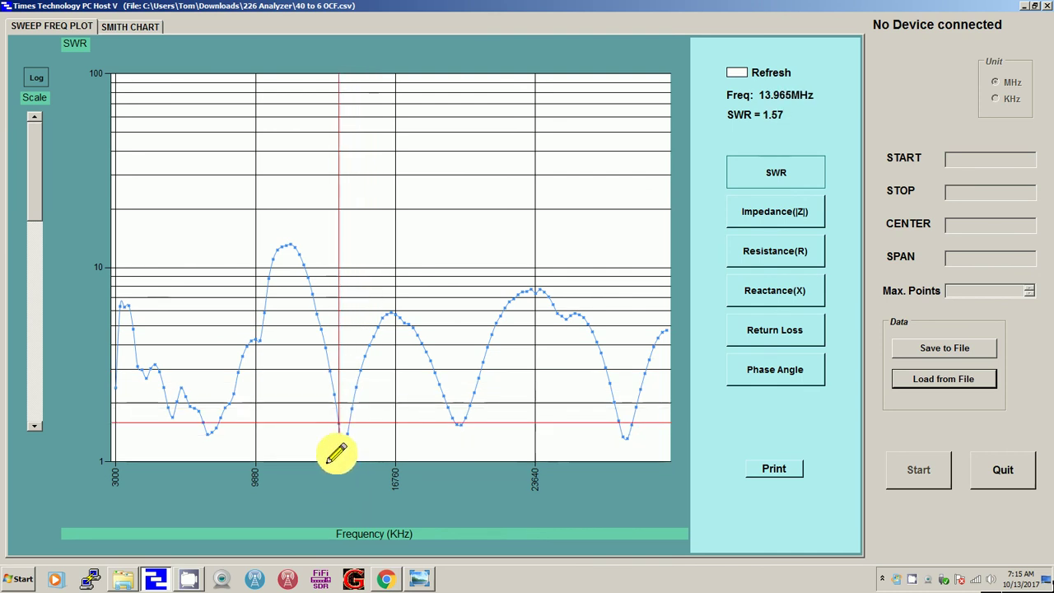
pyautogui.click(348, 452)
pyautogui.moveTo(349, 452)
pyautogui.mouseDown()
pyautogui.moveTo(451, 431)
pyautogui.moveTo(626, 446)
pyautogui.mouseUp()
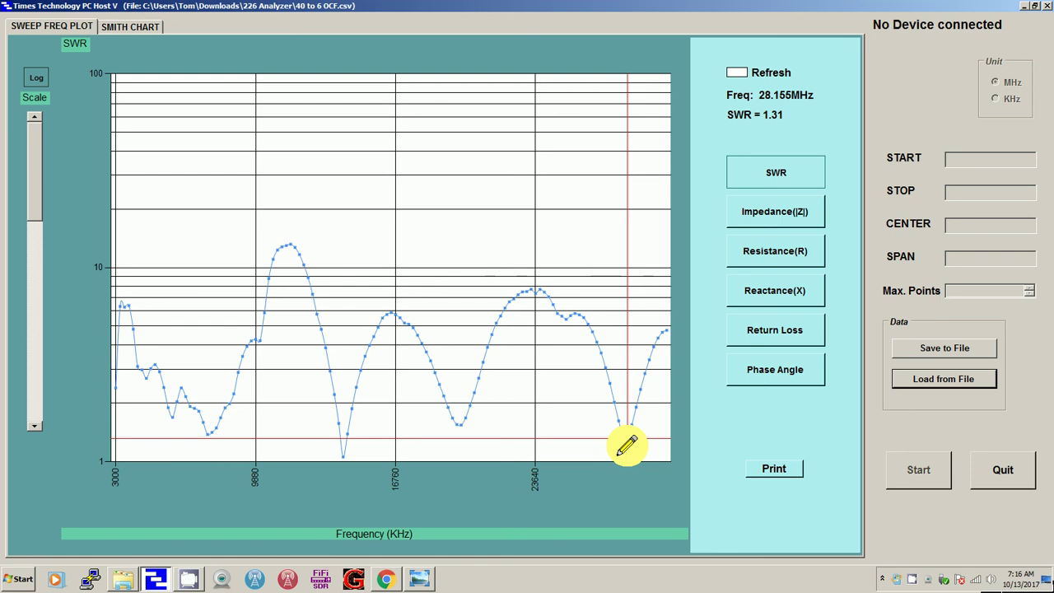
pyautogui.moveTo(618, 453)
pyautogui.mouseDown()
pyautogui.moveTo(619, 385)
pyautogui.moveTo(711, 381)
pyautogui.mouseUp()
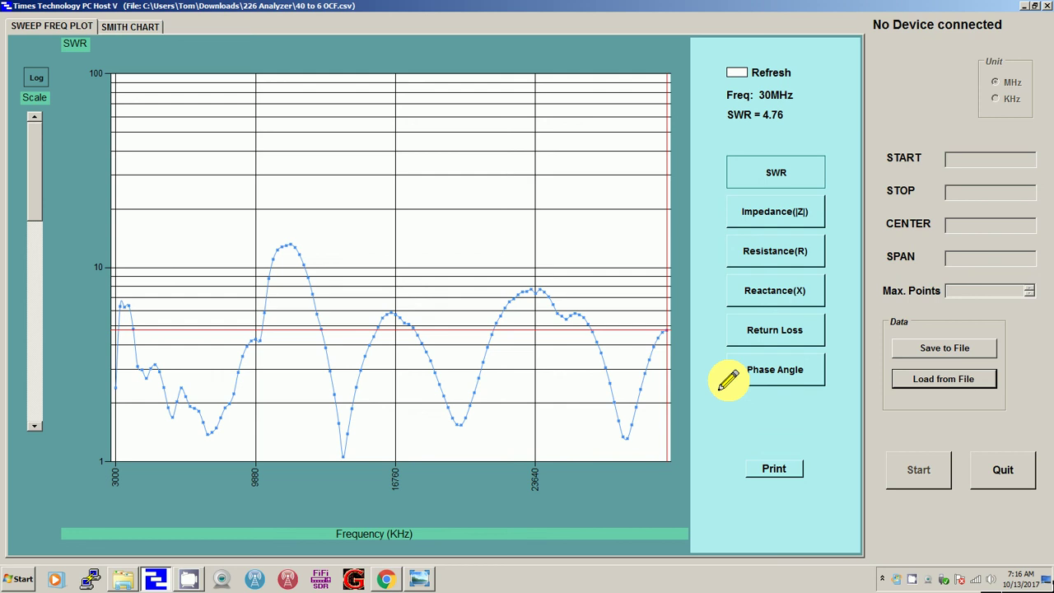
# Load the sweep file "40 to 6 OCF 2.csv" from the 226 Analyzer folder
pyautogui.click(940, 378)
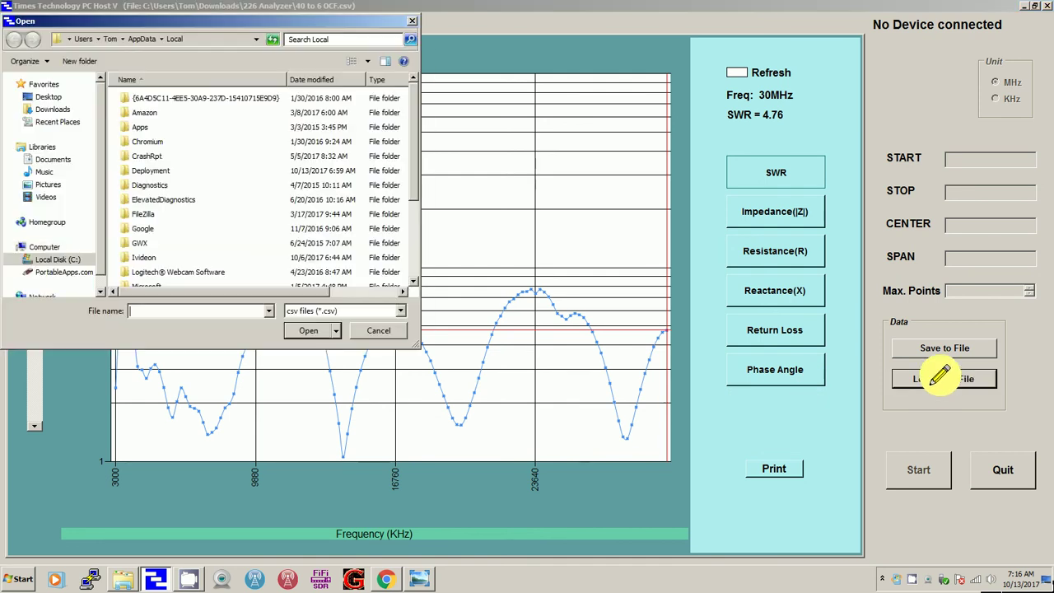
pyautogui.click(51, 121)
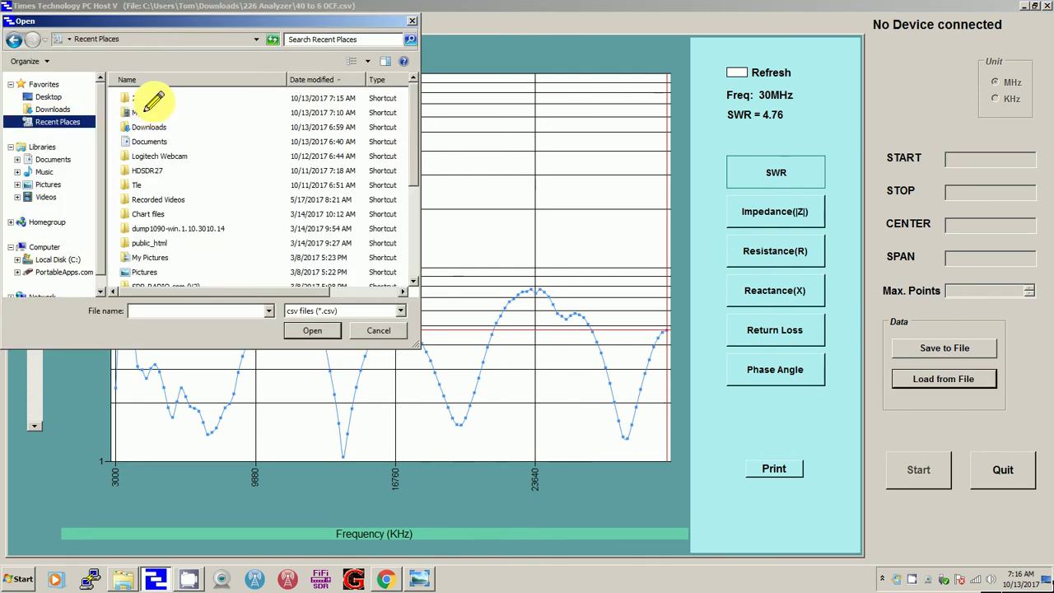
pyautogui.doubleClick(154, 98)
pyautogui.doubleClick(155, 112)
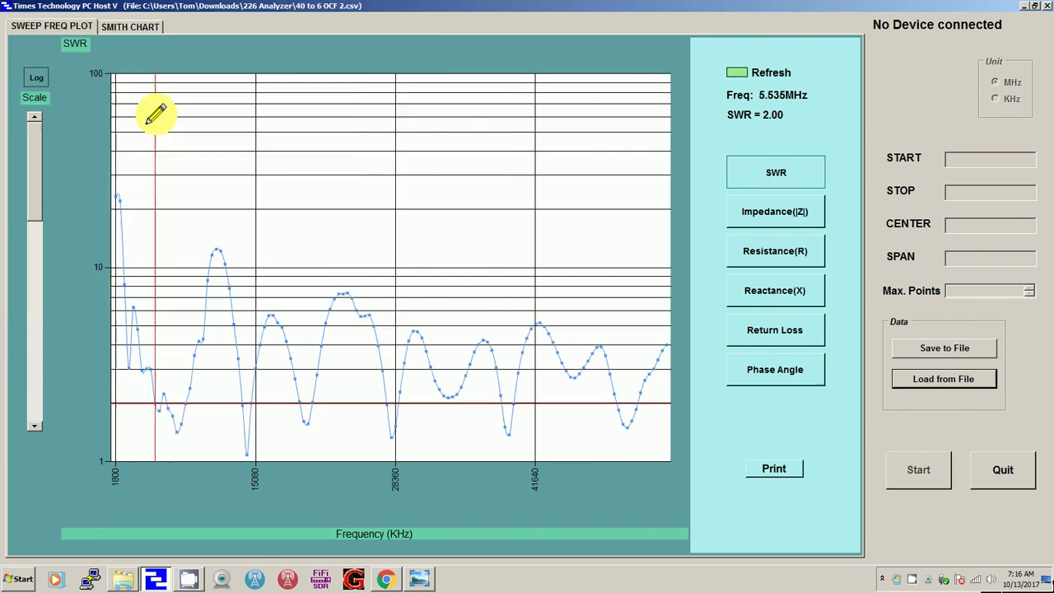
# Read the SWR at the dips near 14, 50, 39 and 28 MHz on the wider sweep plot
pyautogui.moveTo(305, 282)
pyautogui.mouseDown()
pyautogui.moveTo(365, 301)
pyautogui.moveTo(376, 320)
pyautogui.moveTo(222, 386)
pyautogui.moveTo(206, 437)
pyautogui.moveTo(245, 431)
pyautogui.mouseUp()
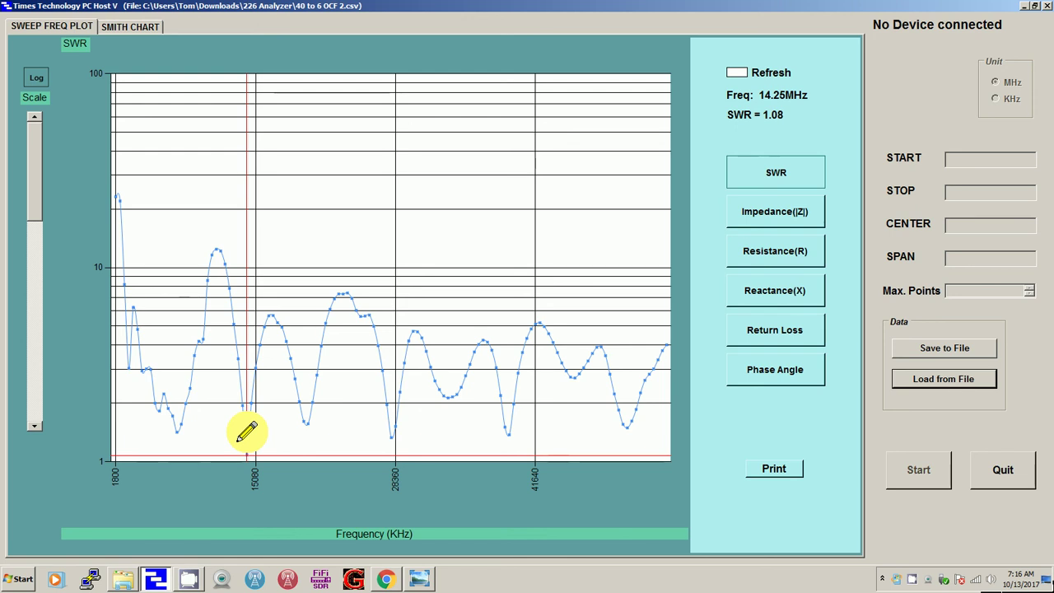
pyautogui.moveTo(305, 418)
pyautogui.mouseDown()
pyautogui.moveTo(478, 447)
pyautogui.moveTo(625, 431)
pyautogui.mouseUp()
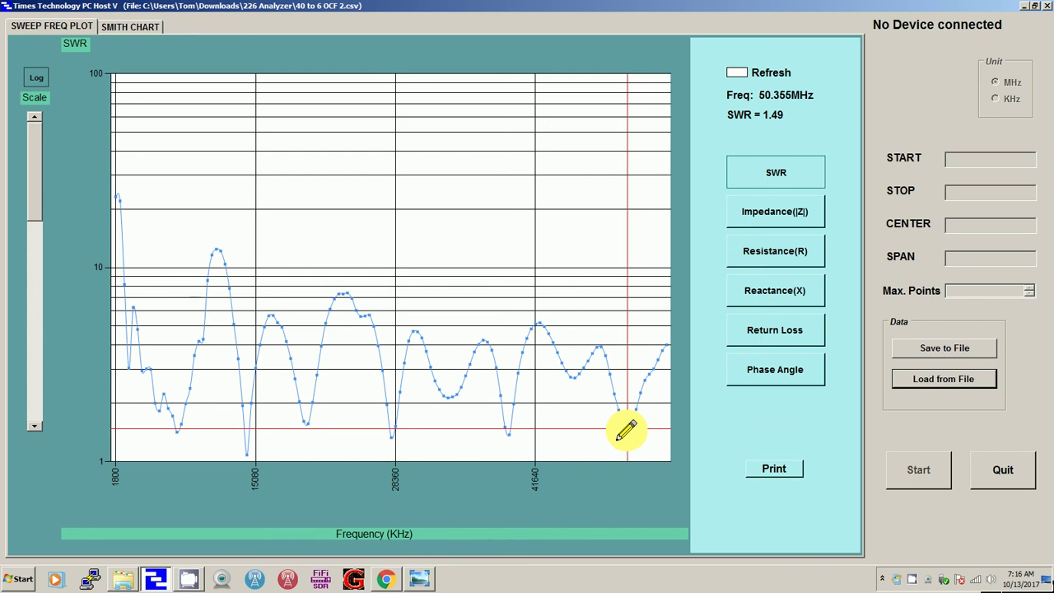
pyautogui.moveTo(626, 430); pyautogui.dragTo(507, 439)
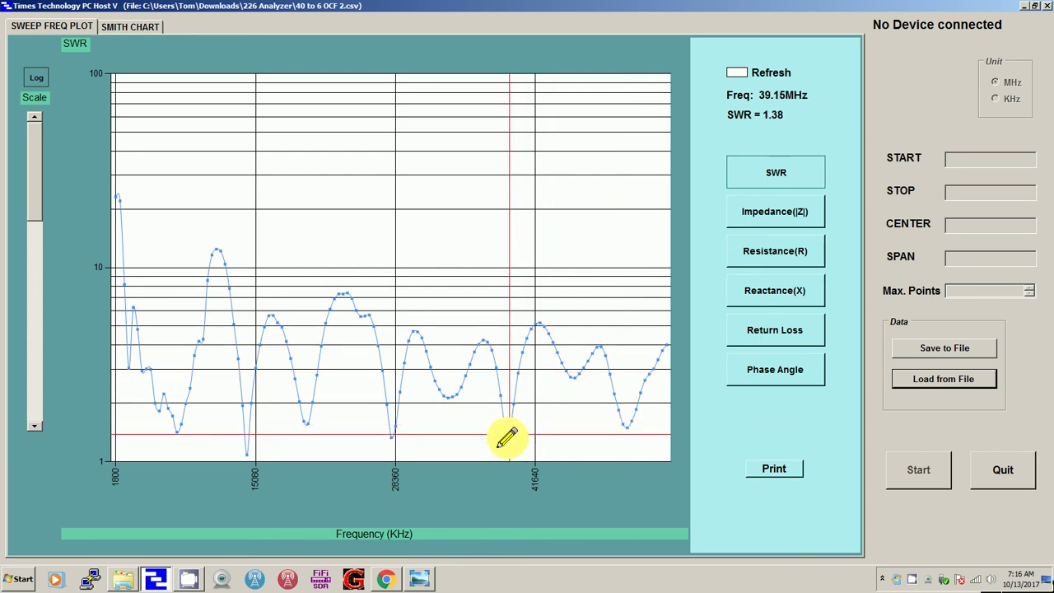
pyautogui.moveTo(502, 423)
pyautogui.mouseDown()
pyautogui.moveTo(405, 409)
pyautogui.moveTo(388, 442)
pyautogui.mouseUp()
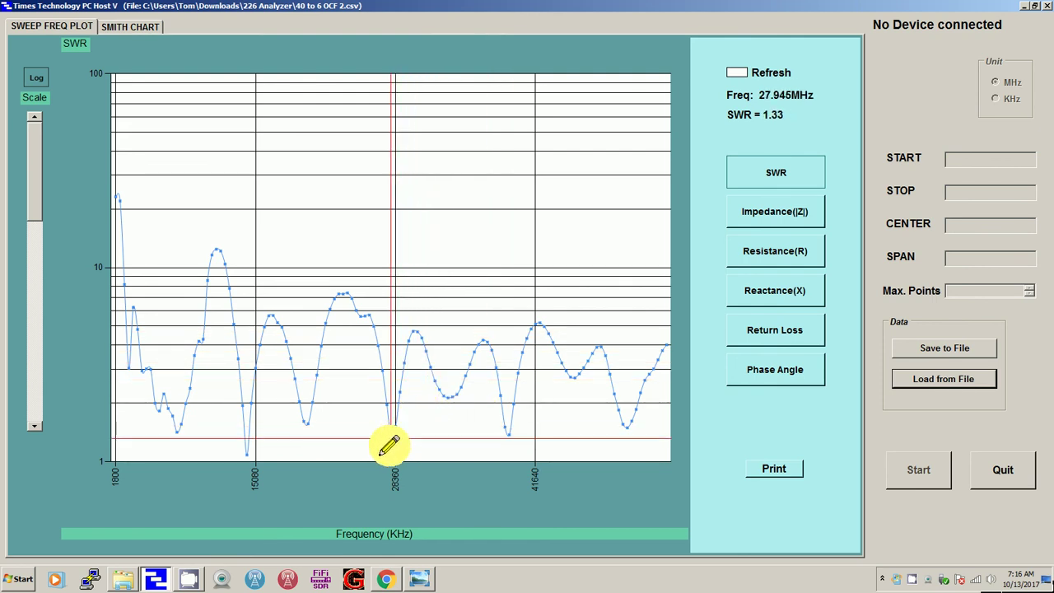
pyautogui.moveTo(387, 442); pyautogui.dragTo(608, 425)
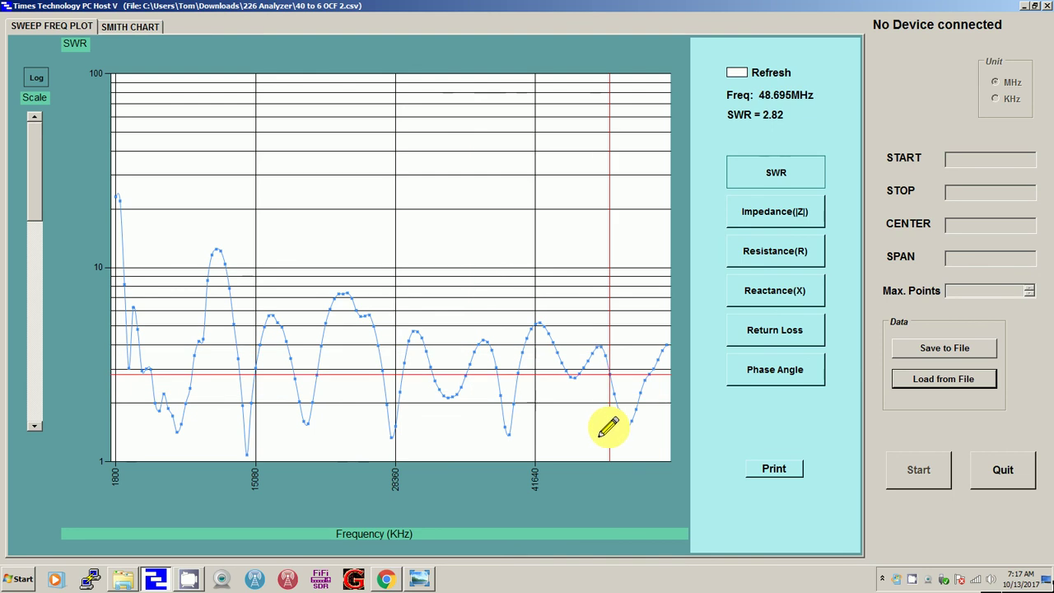
pyautogui.moveTo(608, 426); pyautogui.dragTo(906, 386)
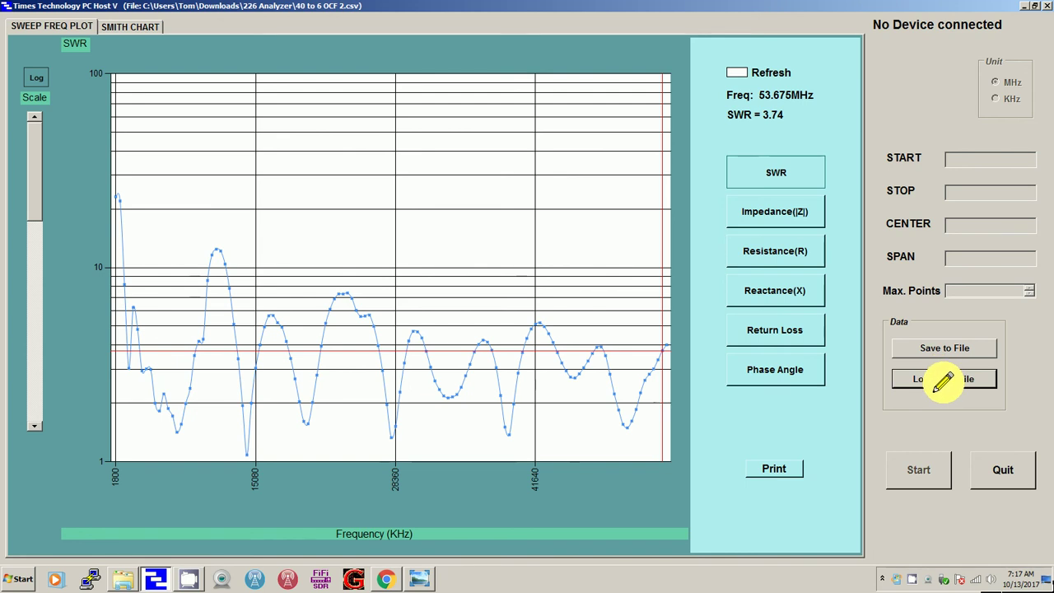
# Load the sweep file "40 to 6 OCF 3.csv" from the 226 Analyzer folder
pyautogui.click(943, 379)
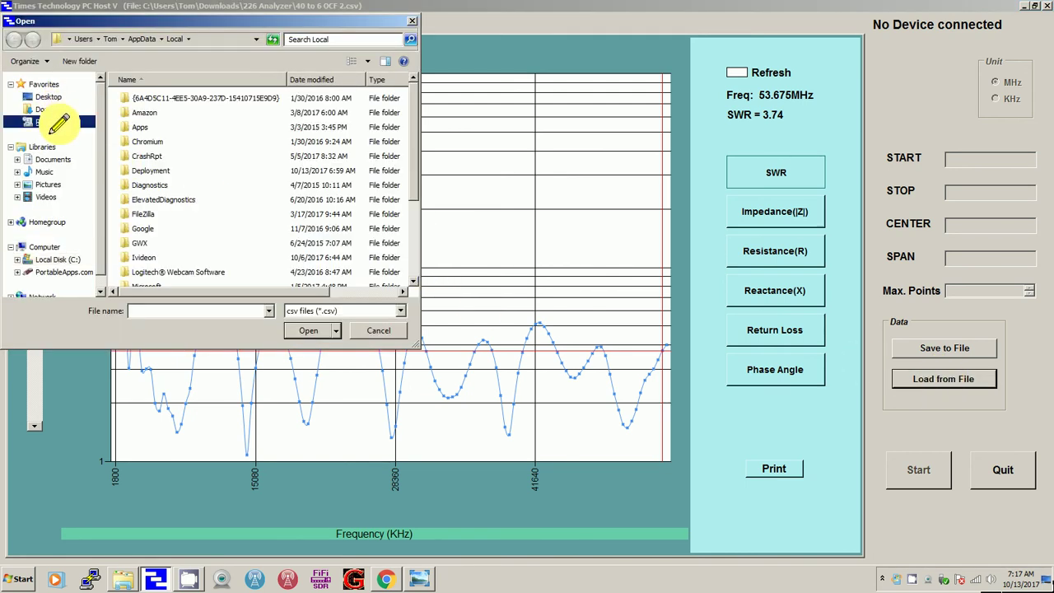
pyautogui.click(55, 122)
pyautogui.doubleClick(152, 98)
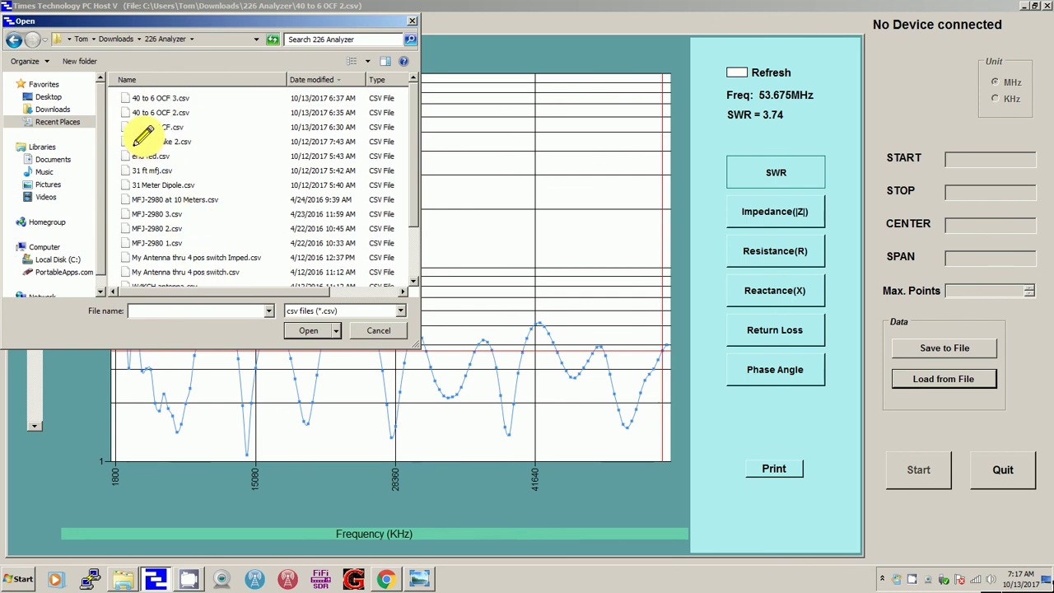
pyautogui.click(150, 98)
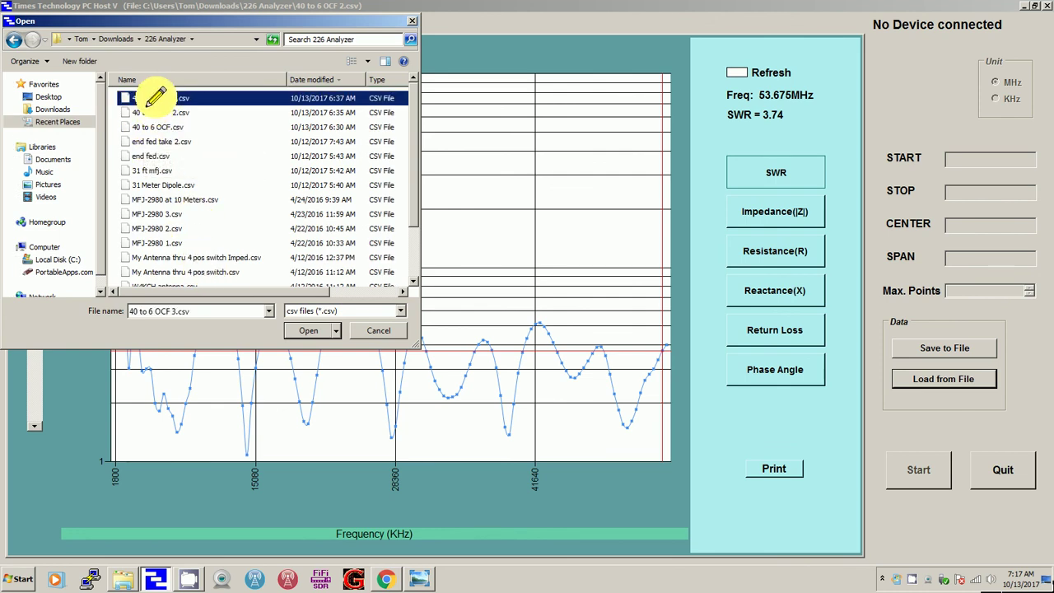
pyautogui.click(305, 326)
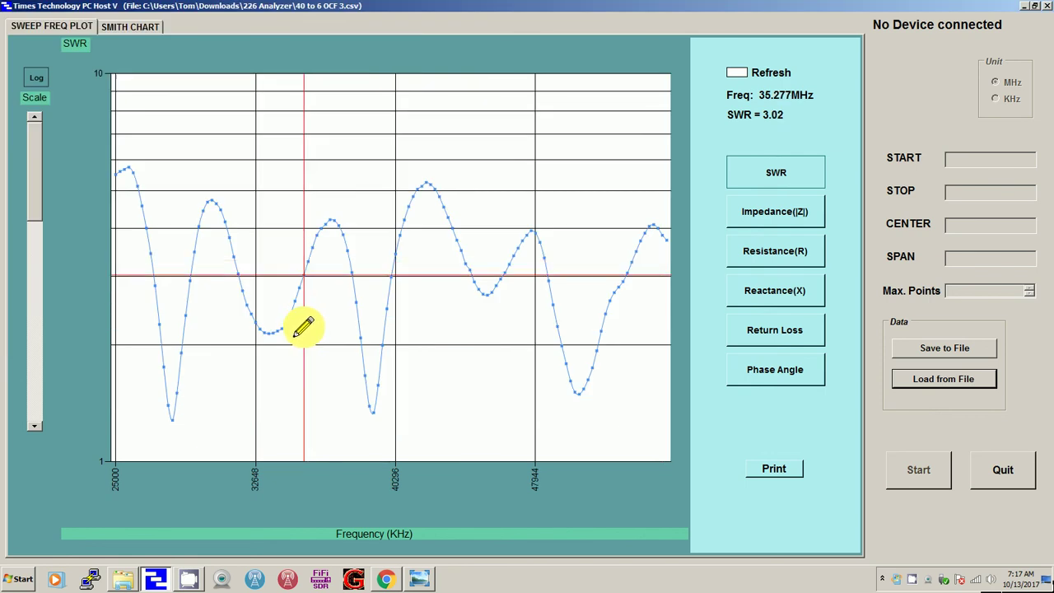
# Examine the SWR curve from its 25 MHz start up to the 6-meter dip, reading values around 51 to 52 MHz
pyautogui.moveTo(304, 328)
pyautogui.mouseDown()
pyautogui.moveTo(531, 374)
pyautogui.moveTo(132, 444)
pyautogui.mouseUp()
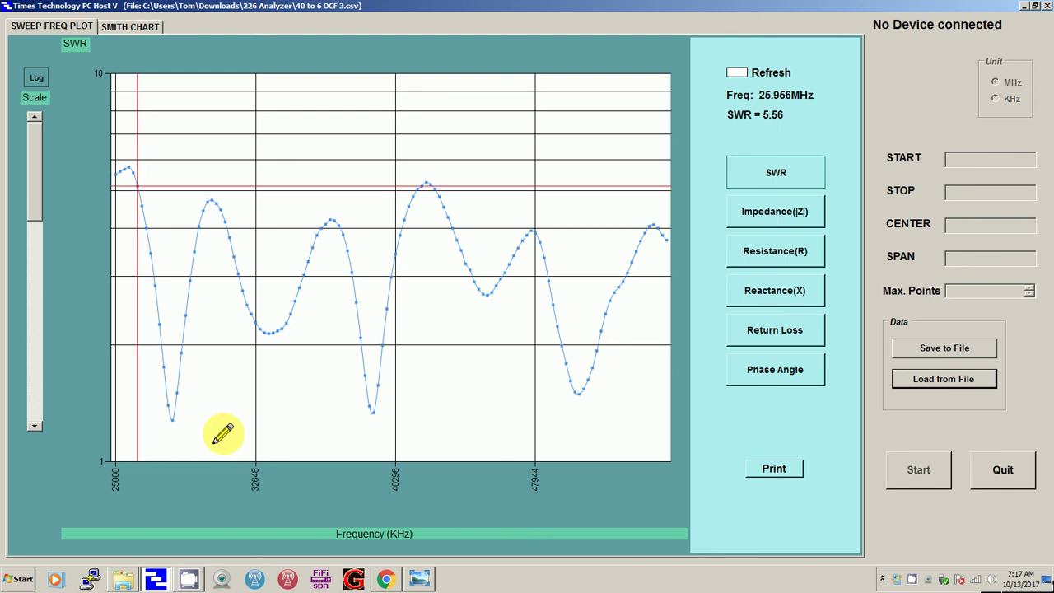
pyautogui.click(268, 419)
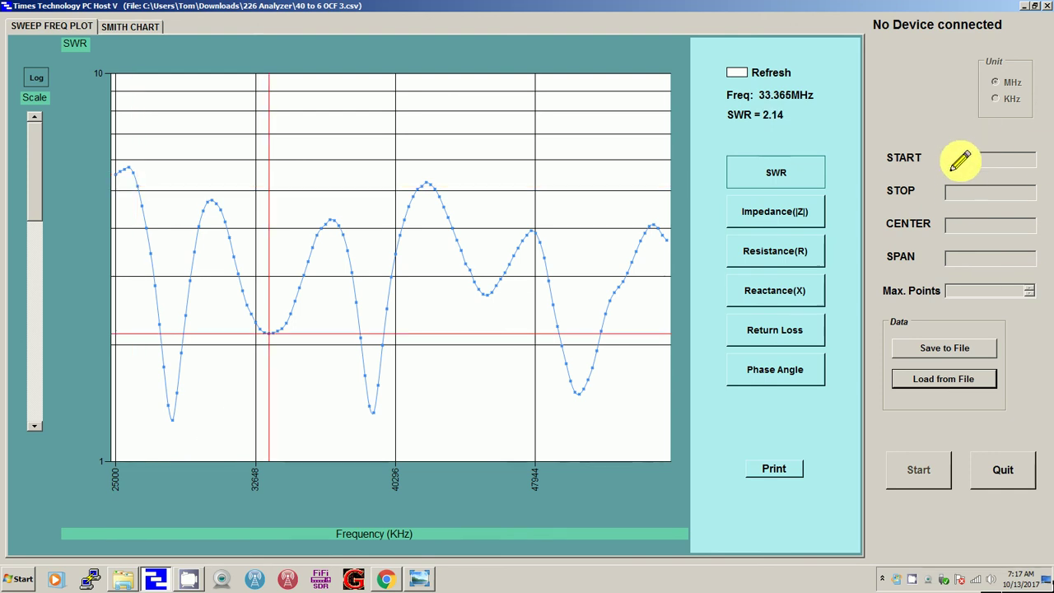
pyautogui.click(408, 331)
pyautogui.click(111, 350)
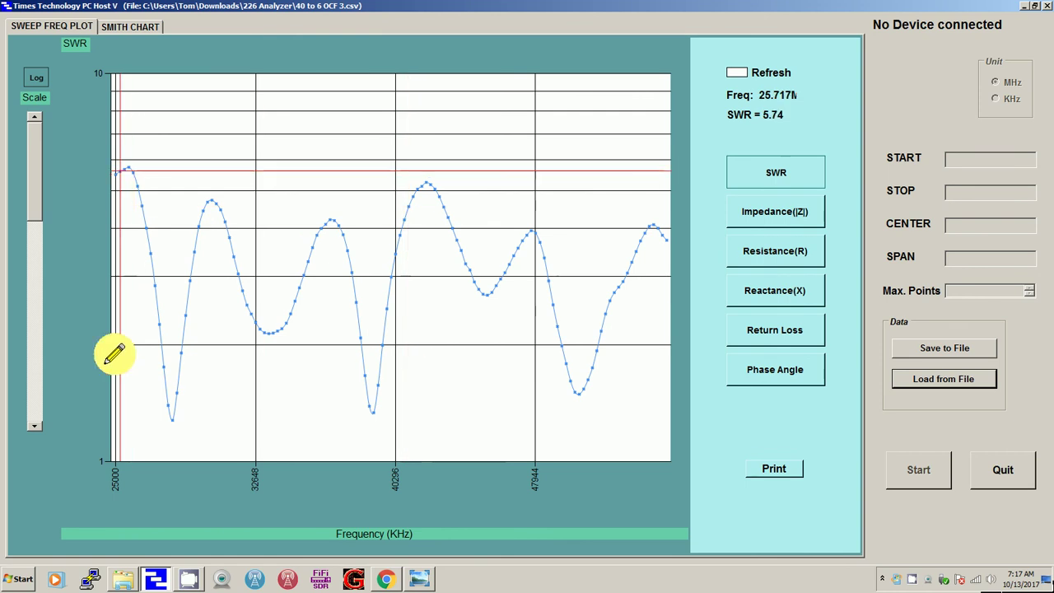
pyautogui.click(105, 326)
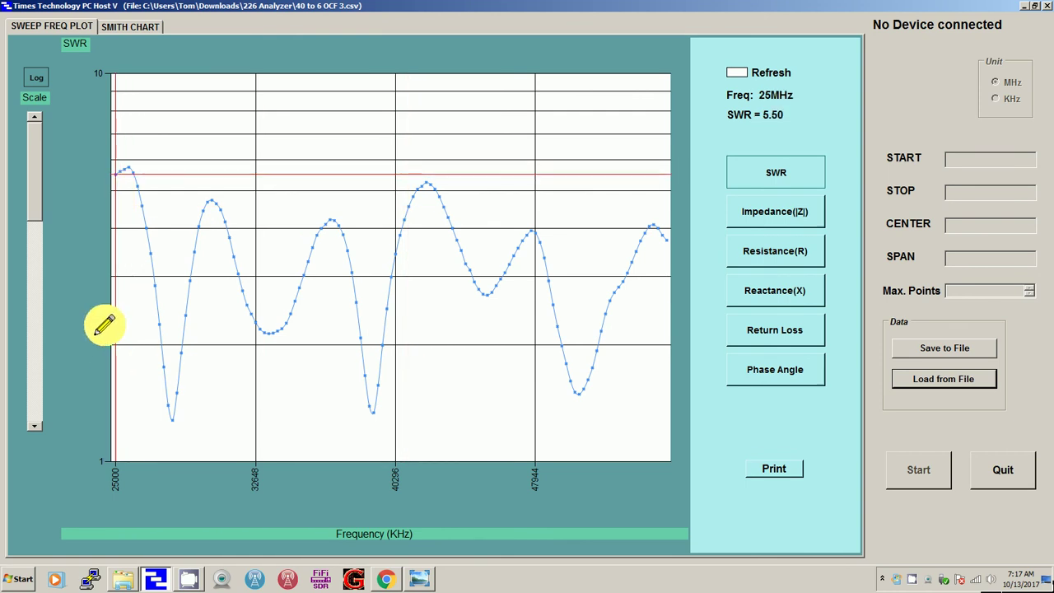
pyautogui.moveTo(104, 326)
pyautogui.mouseDown()
pyautogui.moveTo(470, 353)
pyautogui.moveTo(638, 301)
pyautogui.moveTo(678, 246)
pyautogui.moveTo(670, 236)
pyautogui.moveTo(580, 391)
pyautogui.moveTo(572, 388)
pyautogui.moveTo(584, 393)
pyautogui.moveTo(569, 381)
pyautogui.moveTo(593, 384)
pyautogui.moveTo(581, 400)
pyautogui.moveTo(566, 391)
pyautogui.moveTo(588, 381)
pyautogui.moveTo(609, 310)
pyautogui.mouseUp()
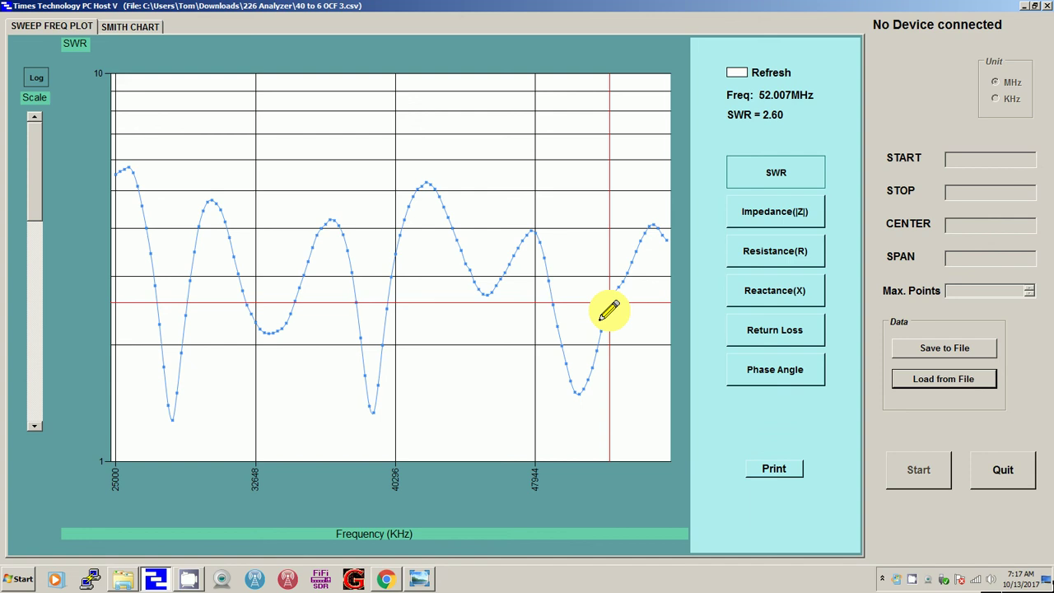
pyautogui.moveTo(610, 309)
pyautogui.mouseDown()
pyautogui.moveTo(591, 312)
pyautogui.moveTo(597, 299)
pyautogui.moveTo(584, 395)
pyautogui.moveTo(591, 387)
pyautogui.mouseUp()
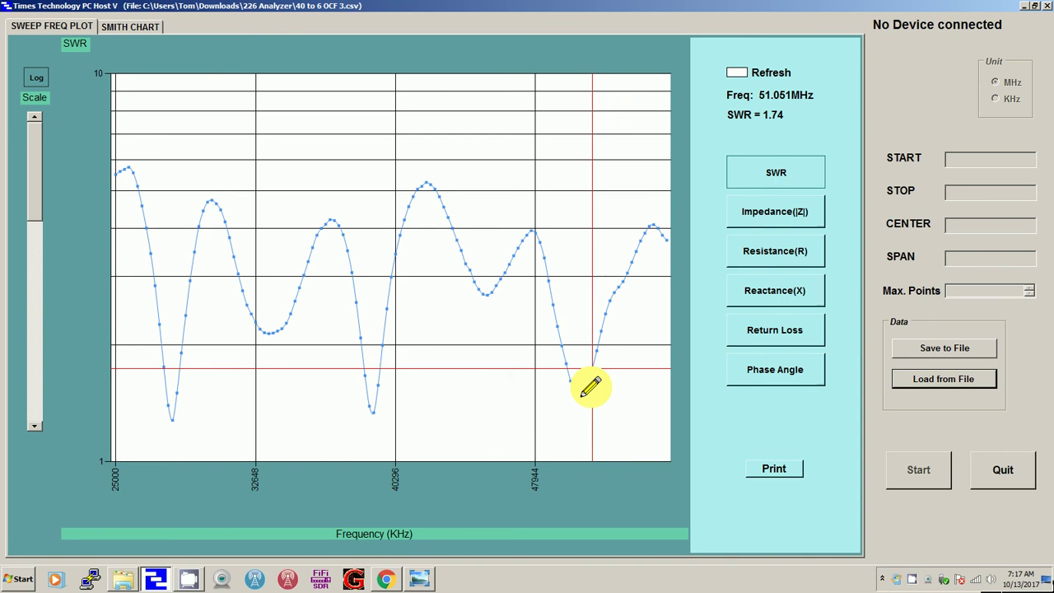